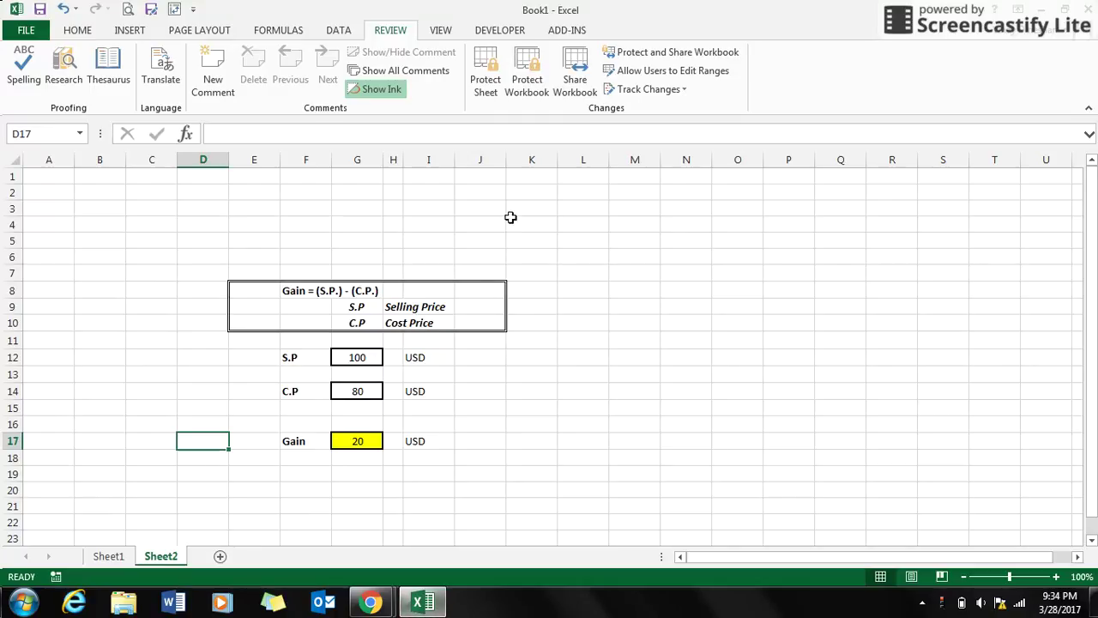
Protect Sheet2 (Gain) with a sheet password, entered and then confirmed.
left_click(485, 79)
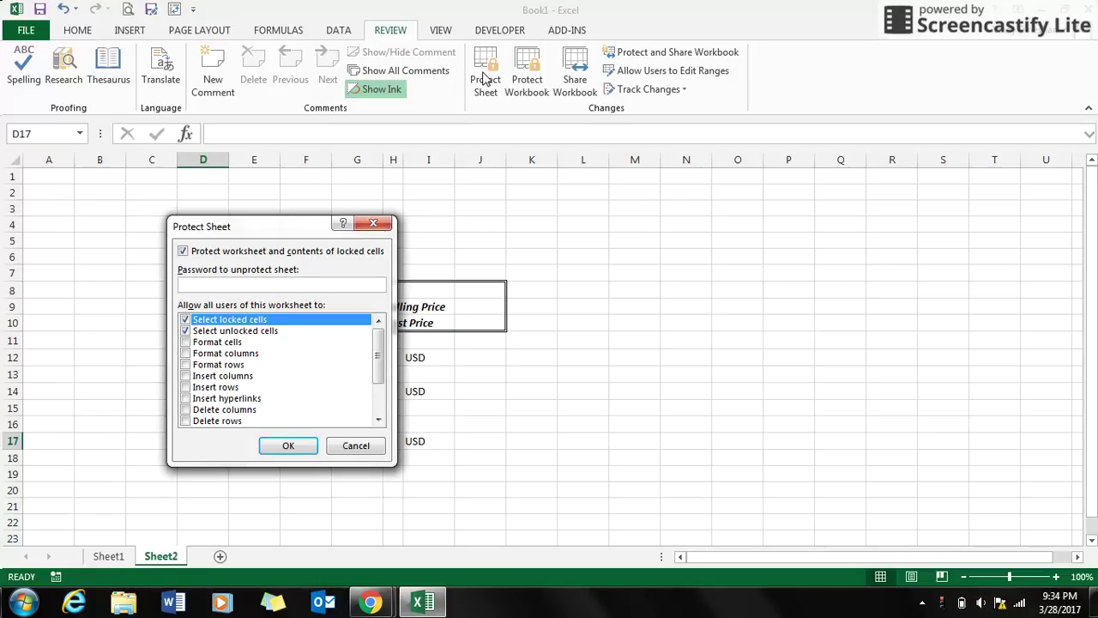
type("12345")
left_click(292, 444)
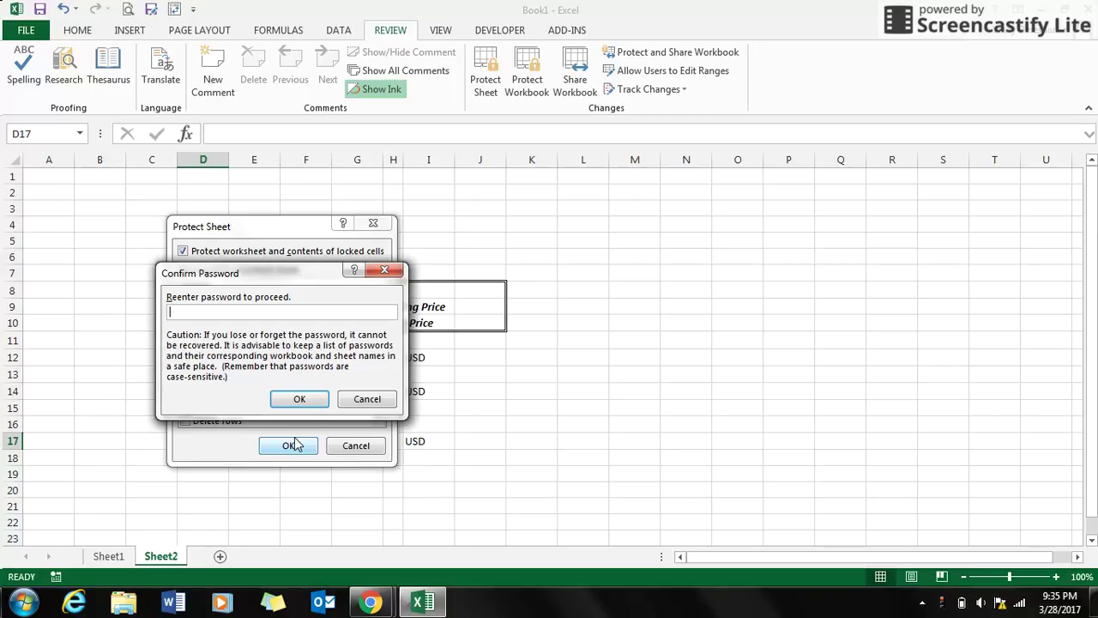
type("12345")
key("Return")
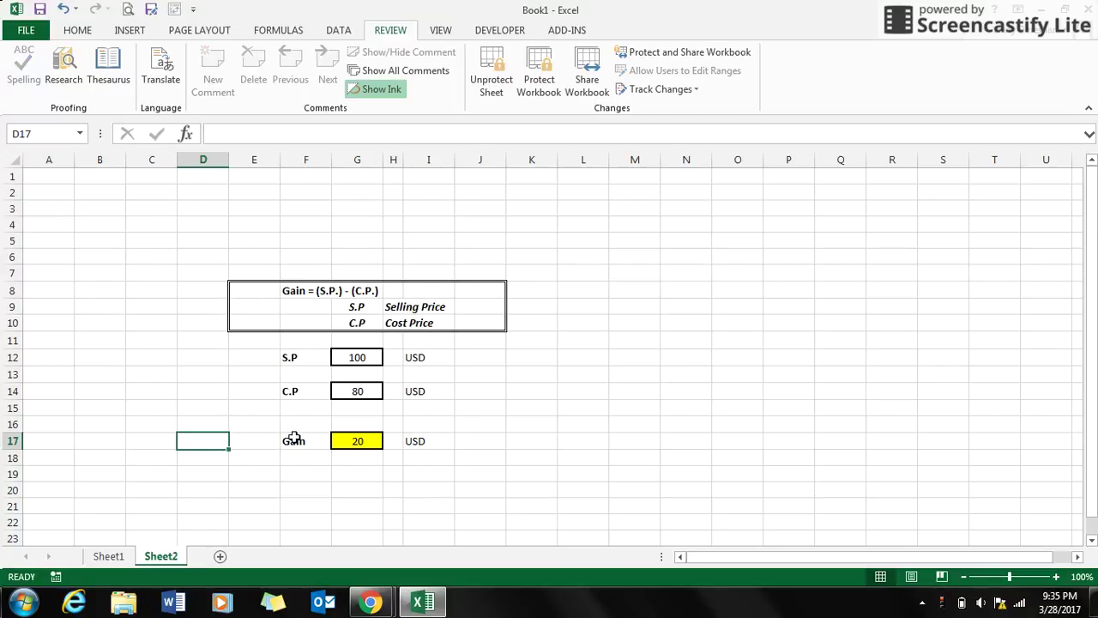
left_click(356, 445)
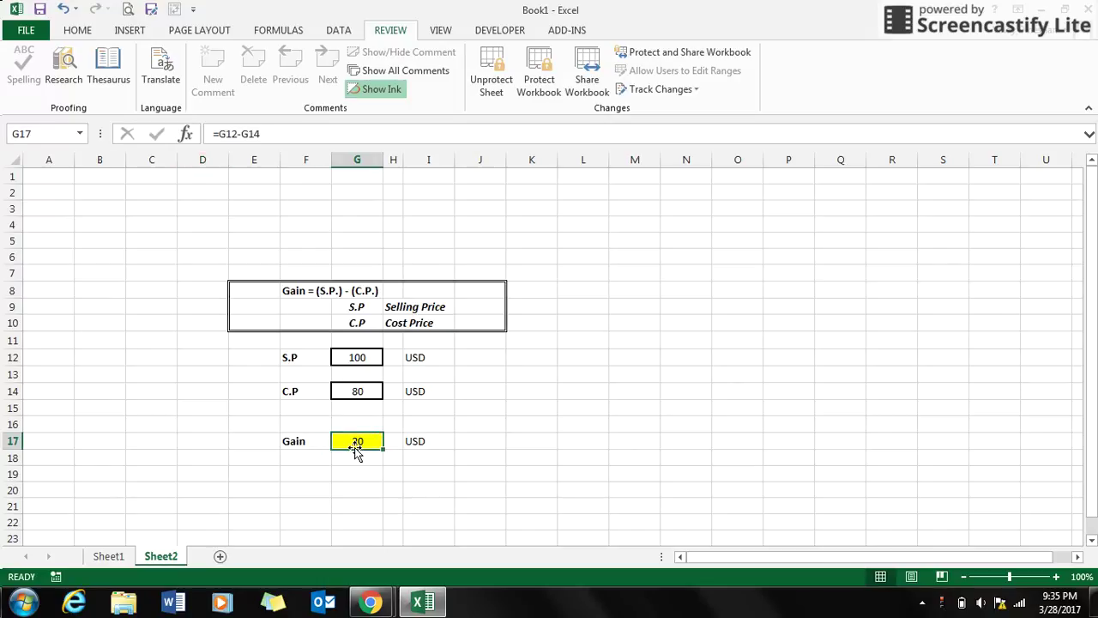
double_click(358, 393)
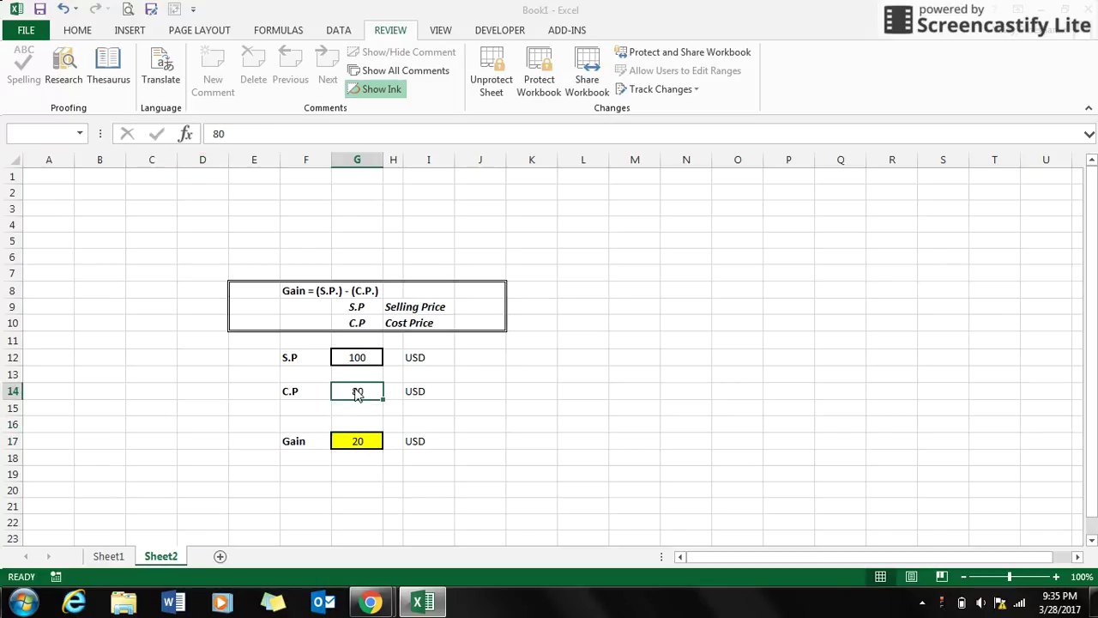
key("Return")
double_click(479, 340)
key("Return")
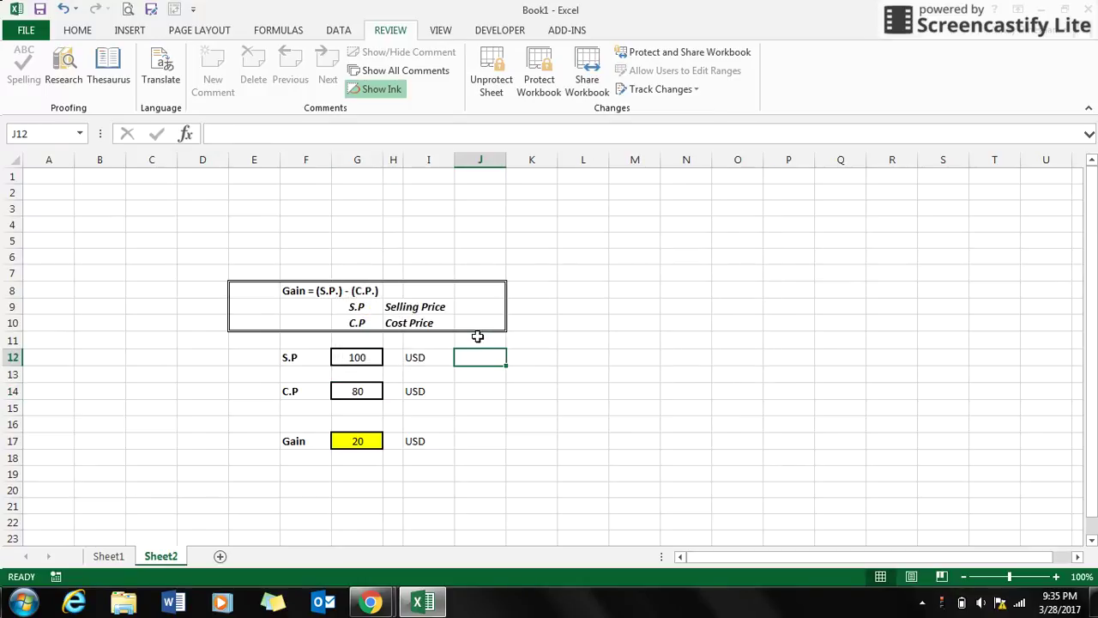
double_click(141, 205)
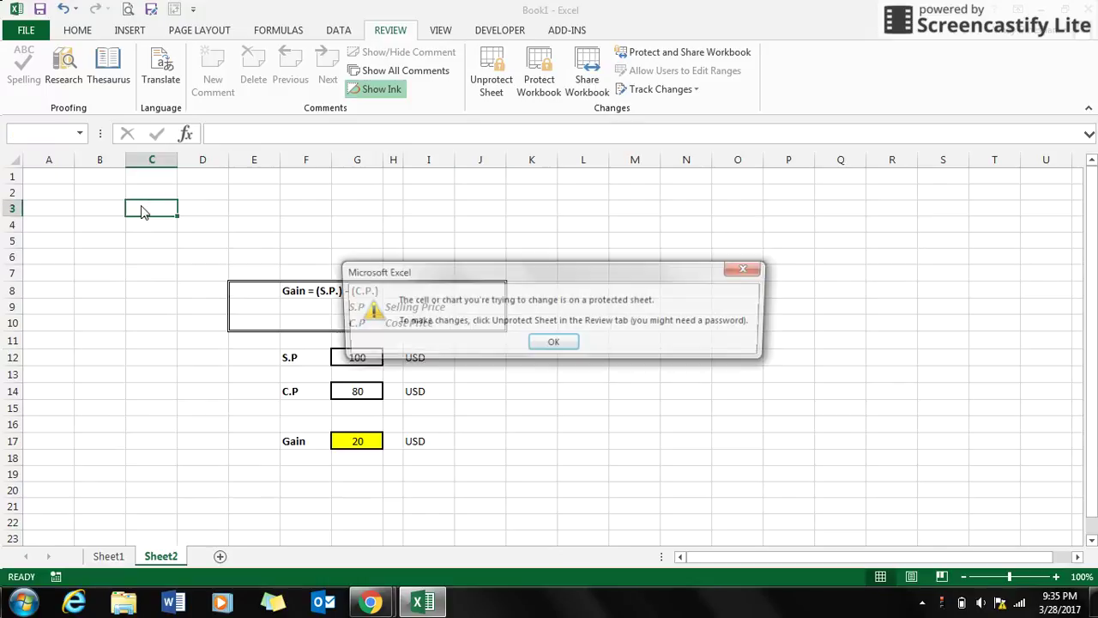
left_click(550, 342)
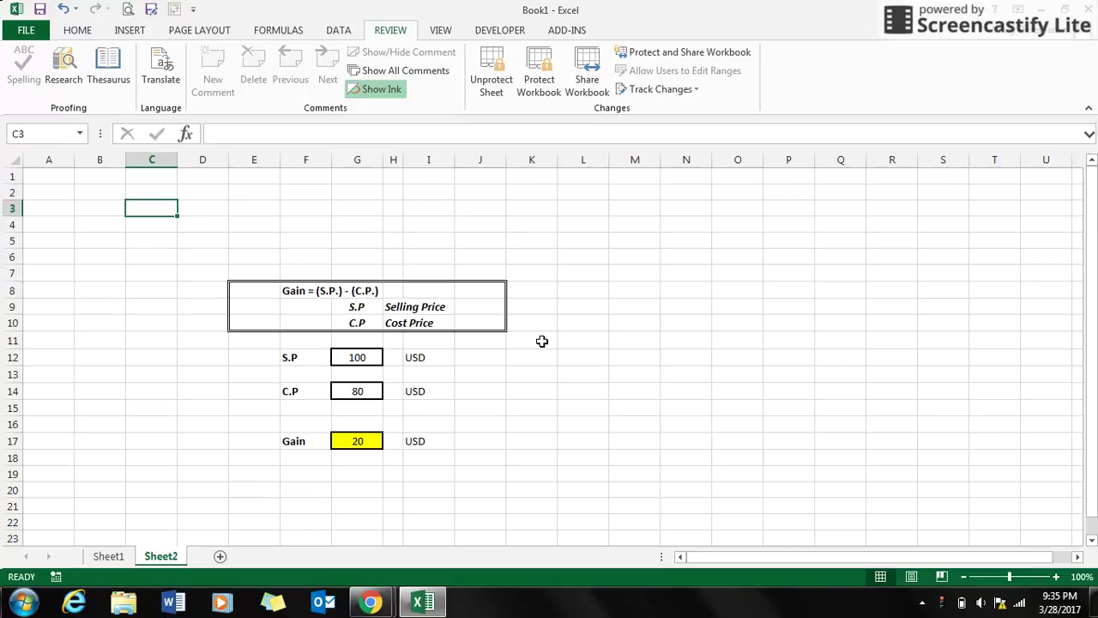
Unprotect Sheet2 by supplying the sheet password.
left_click(490, 85)
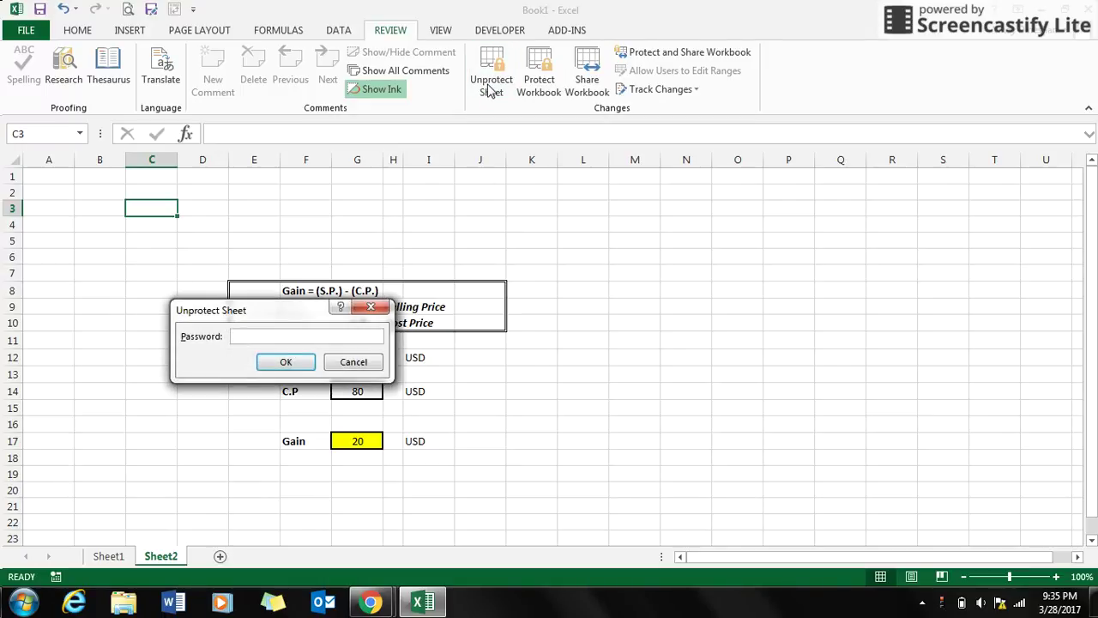
type("12345")
key("Return")
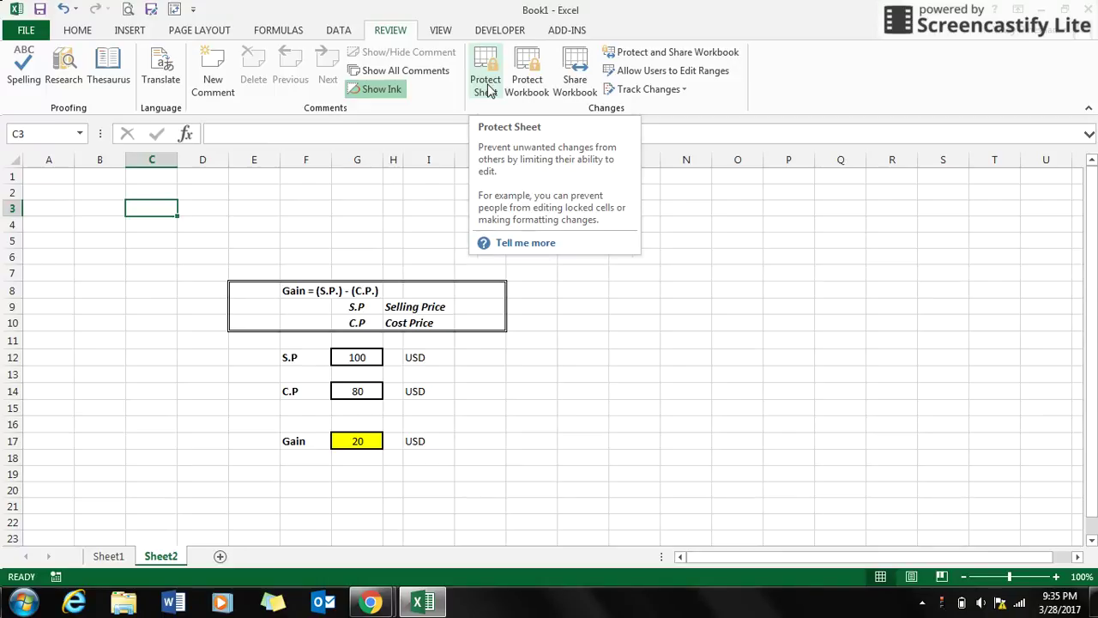
left_click(552, 333)
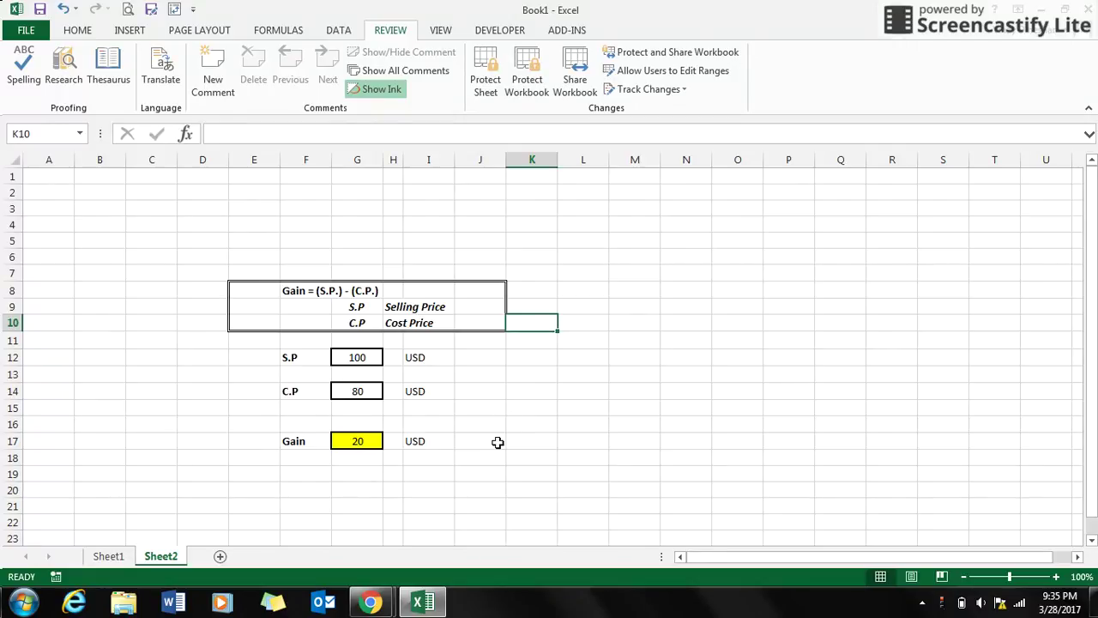
left_click(360, 440)
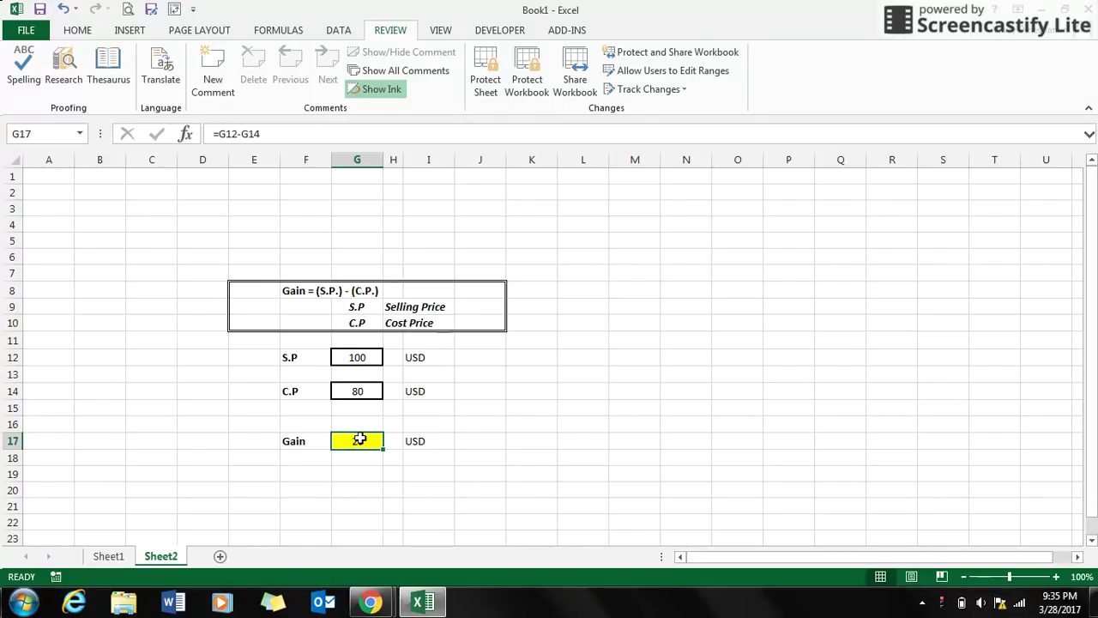
left_click(358, 361)
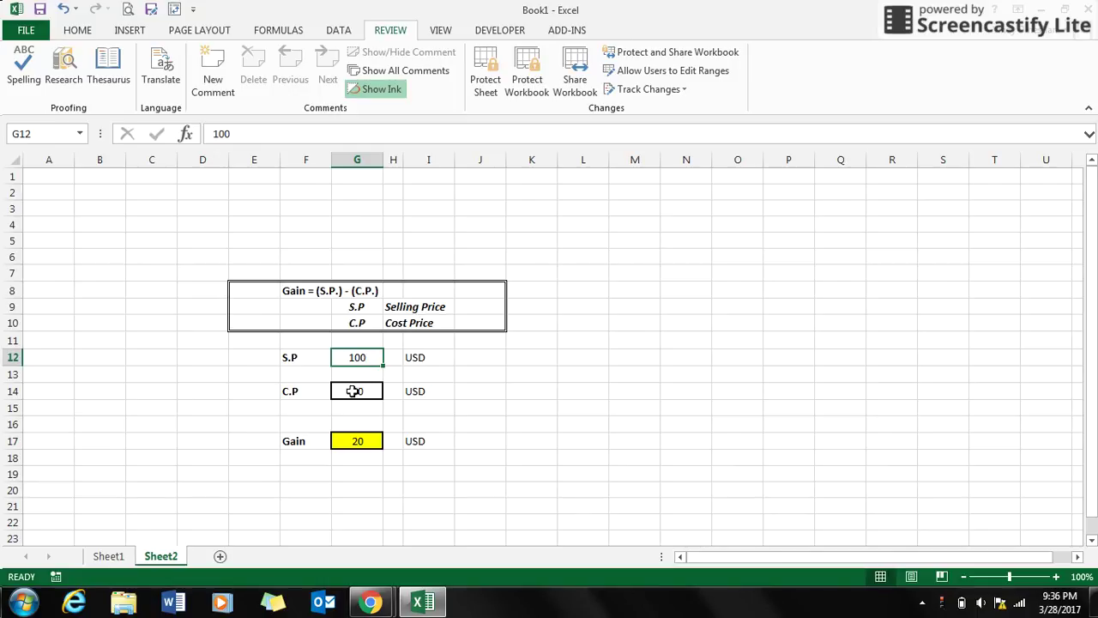
left_click(353, 391)
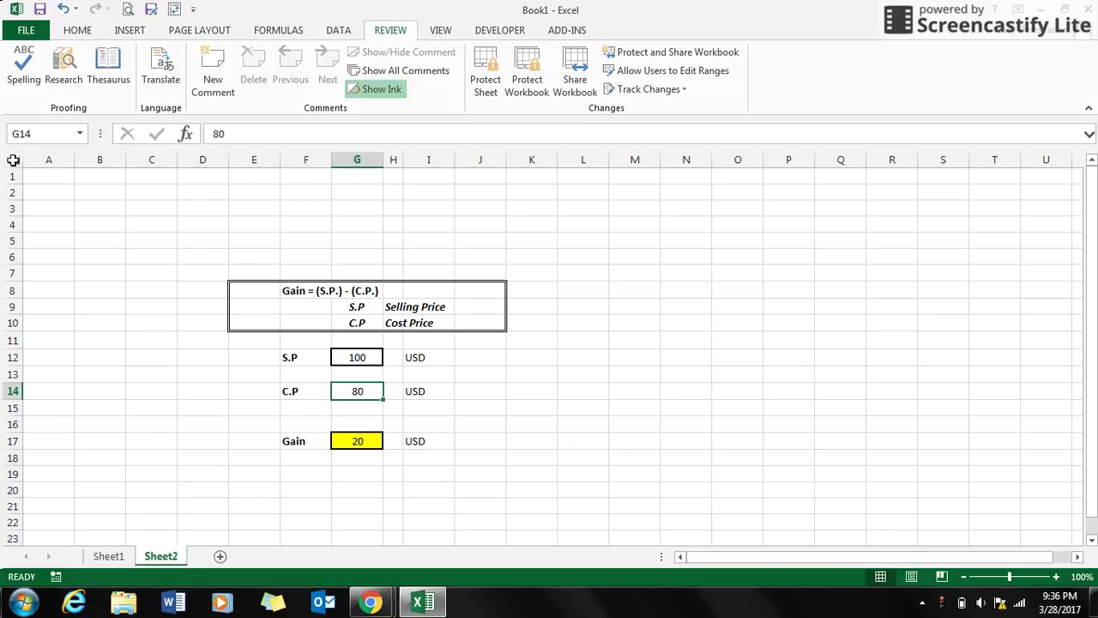
Clear the Locked attribute for all cells on Sheet2 via Format Cells > Protection.
left_click(13, 161)
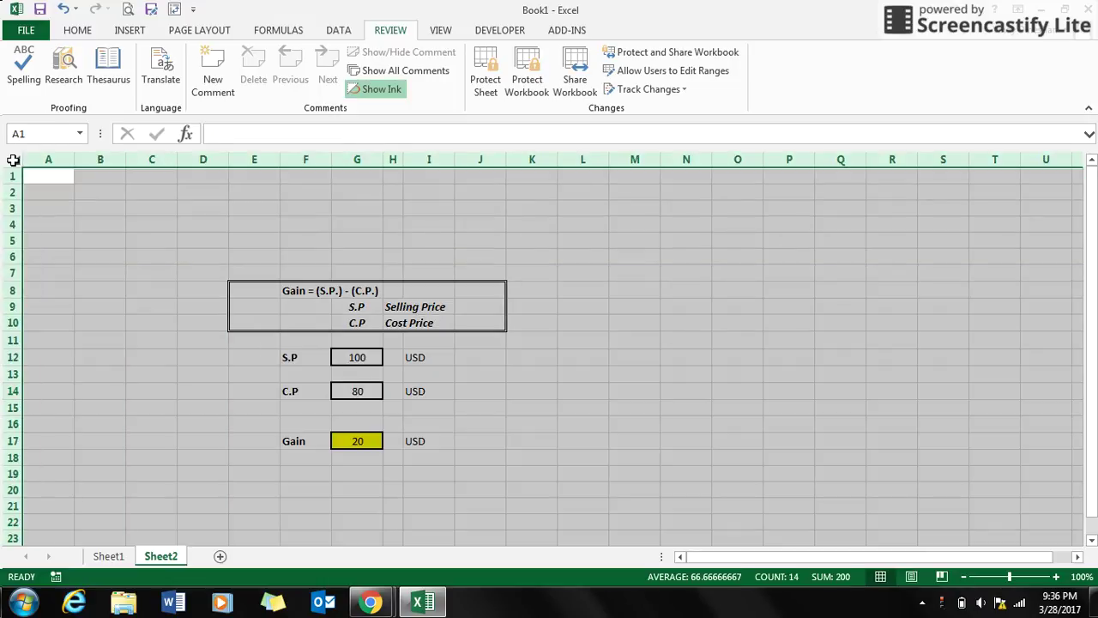
right_click(13, 161)
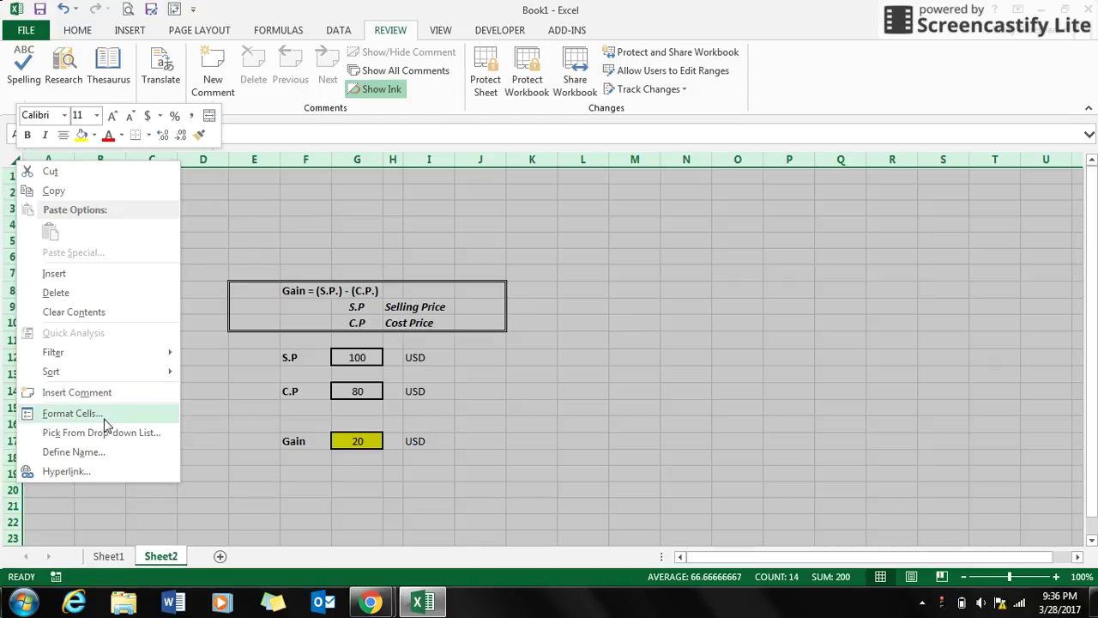
left_click(72, 413)
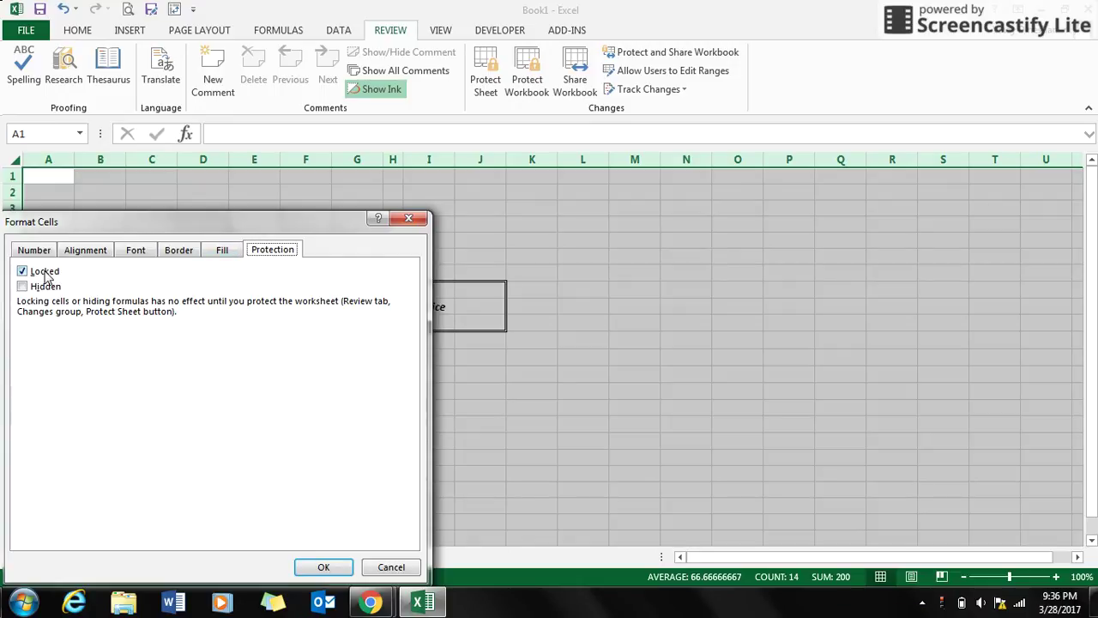
left_click(48, 275)
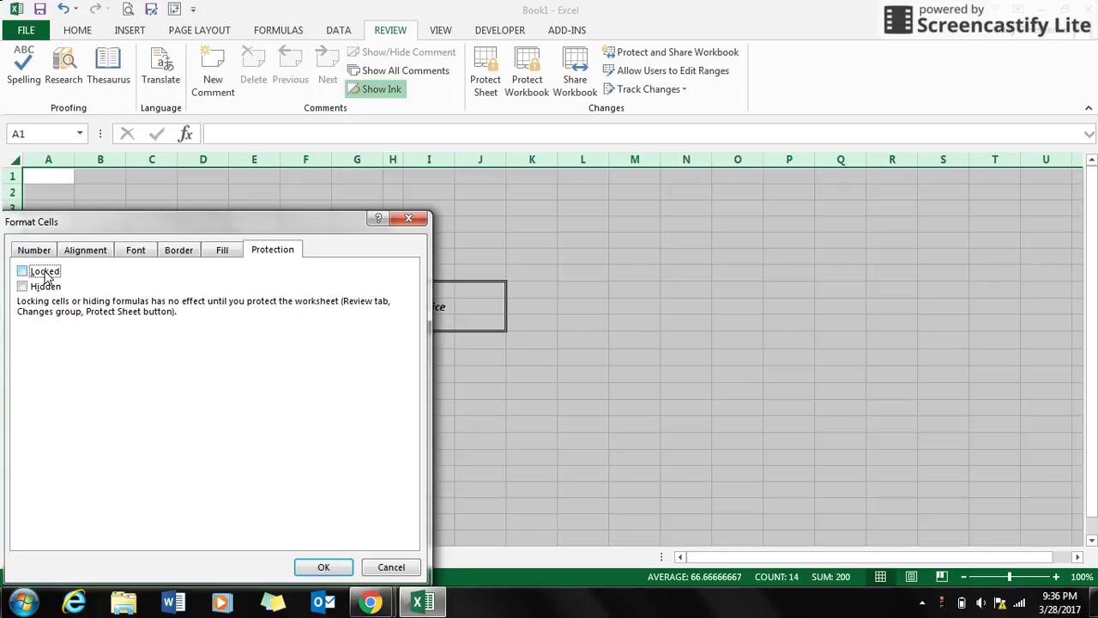
left_click(323, 566)
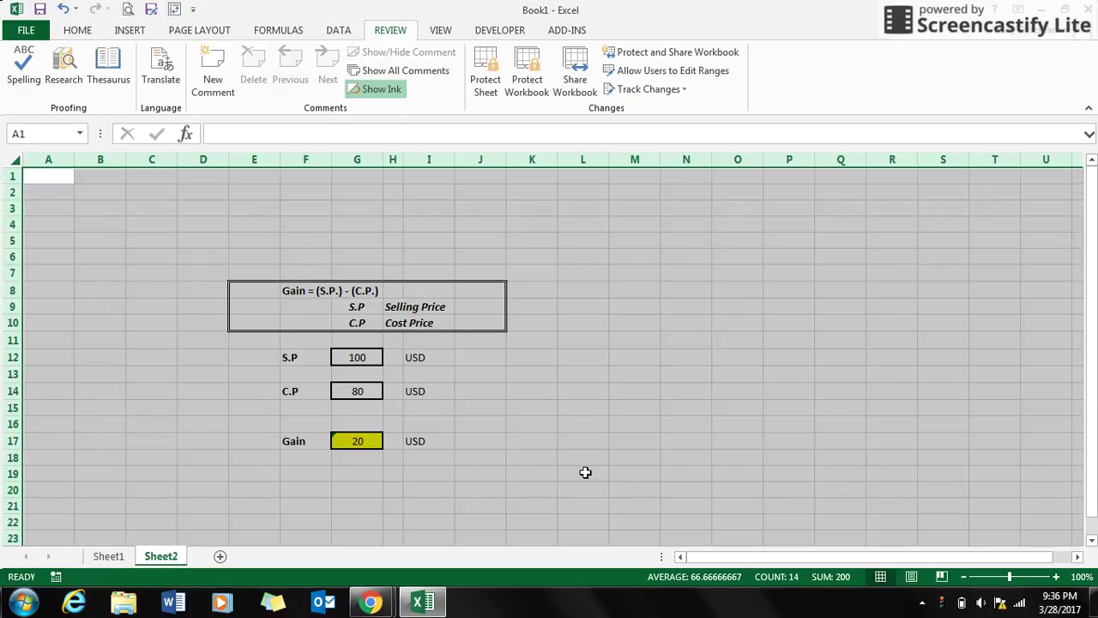
left_click(585, 472)
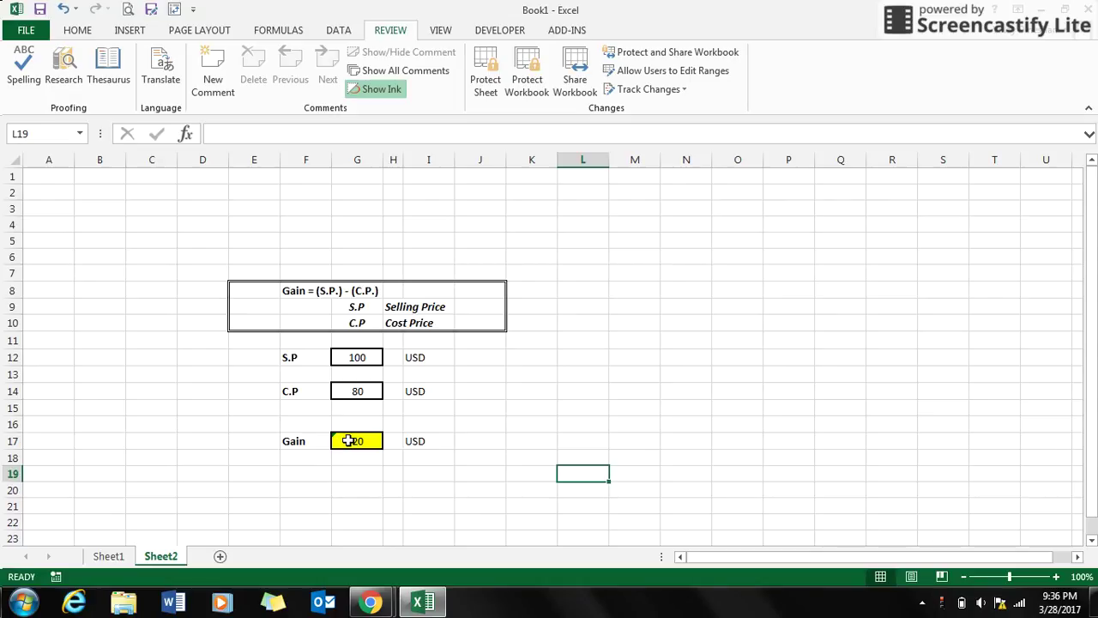
Turn on the Locked protection attribute for the Gain formula cell G17.
left_click(348, 440)
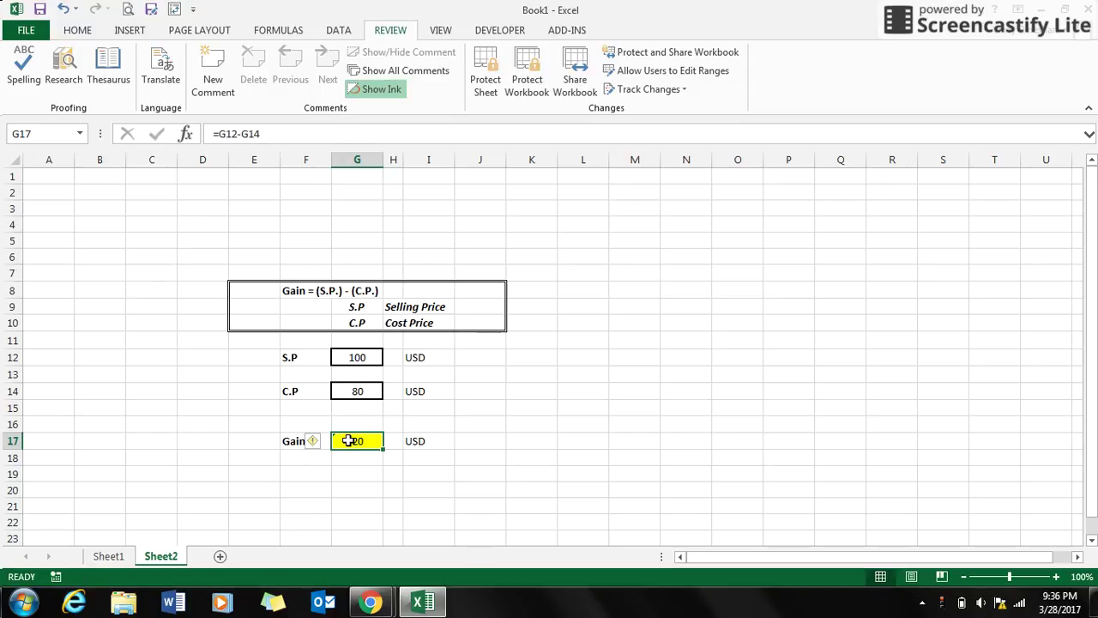
right_click(350, 441)
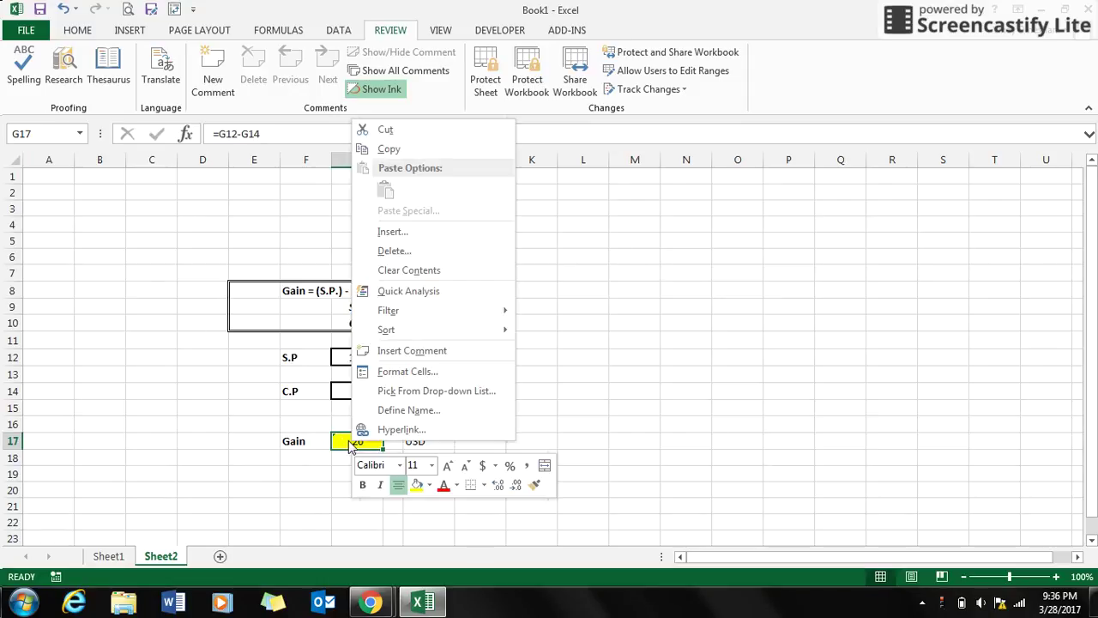
left_click(407, 374)
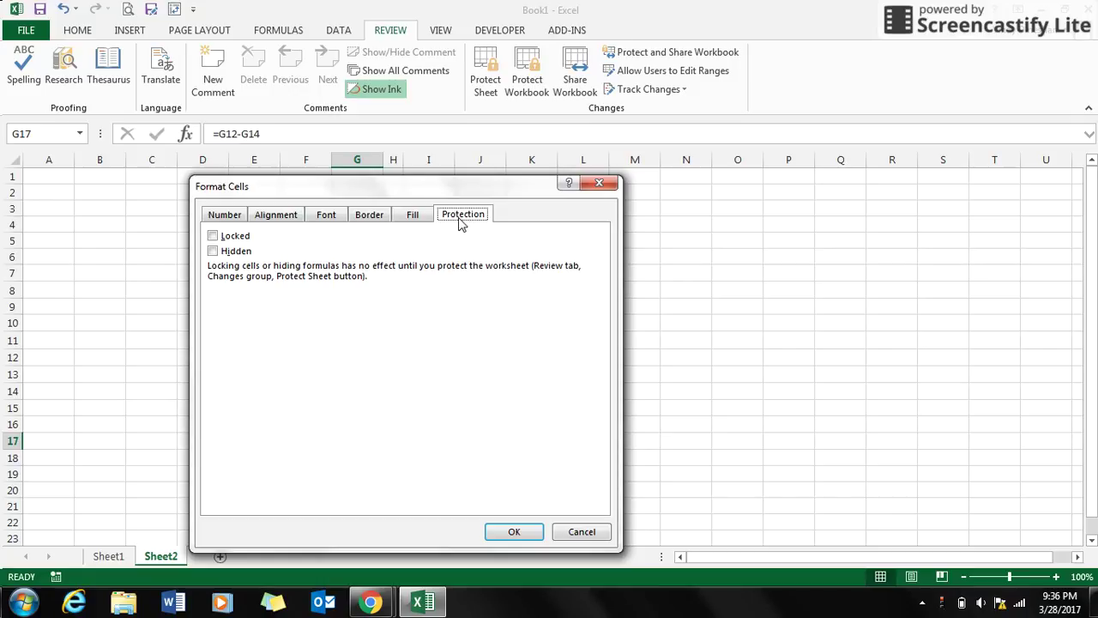
left_click(243, 241)
left_click(513, 533)
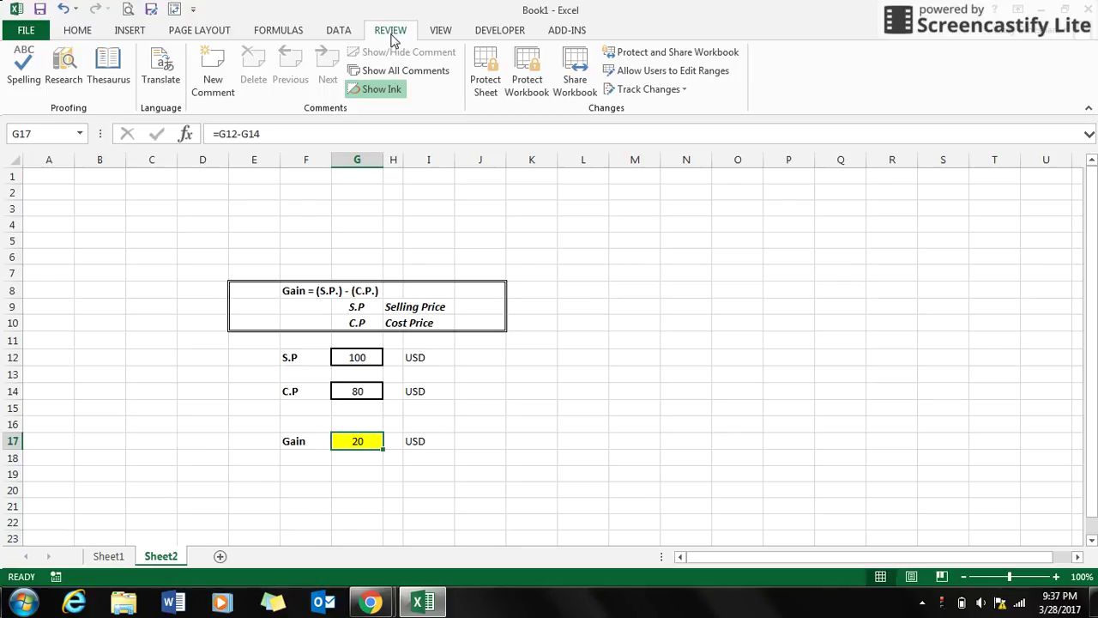
Re-protect Sheet2 with the sheet password, entered and confirmed.
left_click(482, 91)
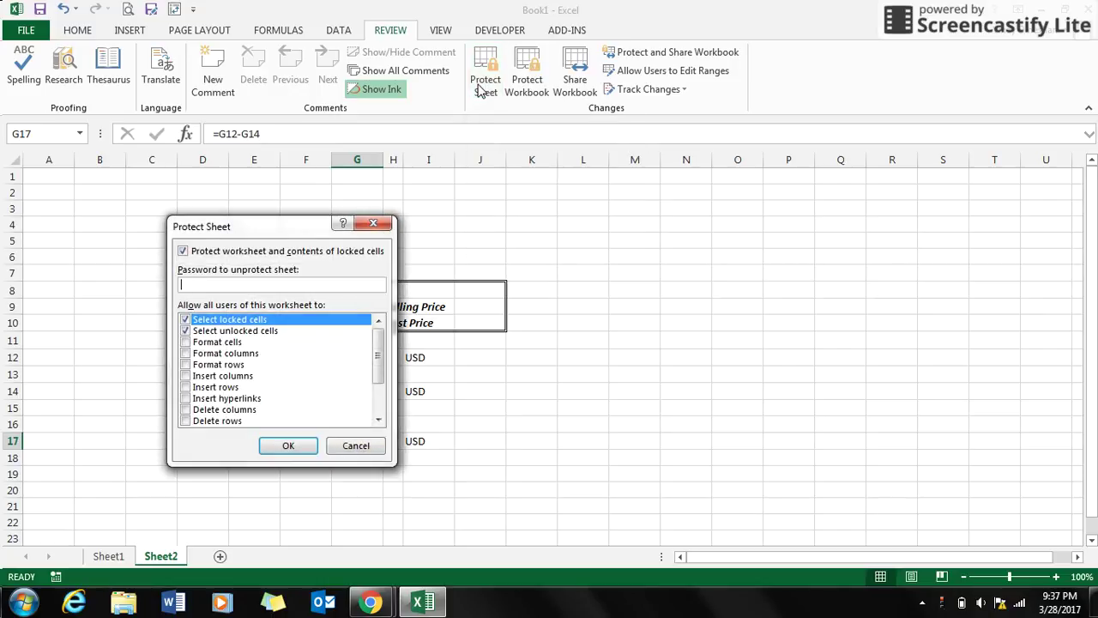
type("12345")
left_click(292, 445)
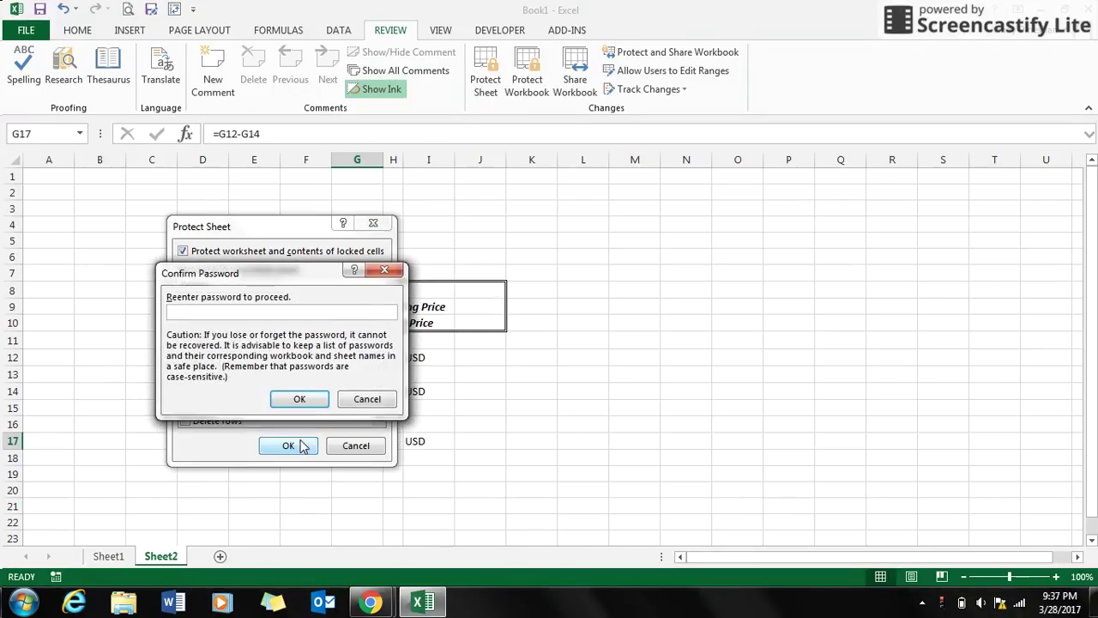
type("12345")
key("Return")
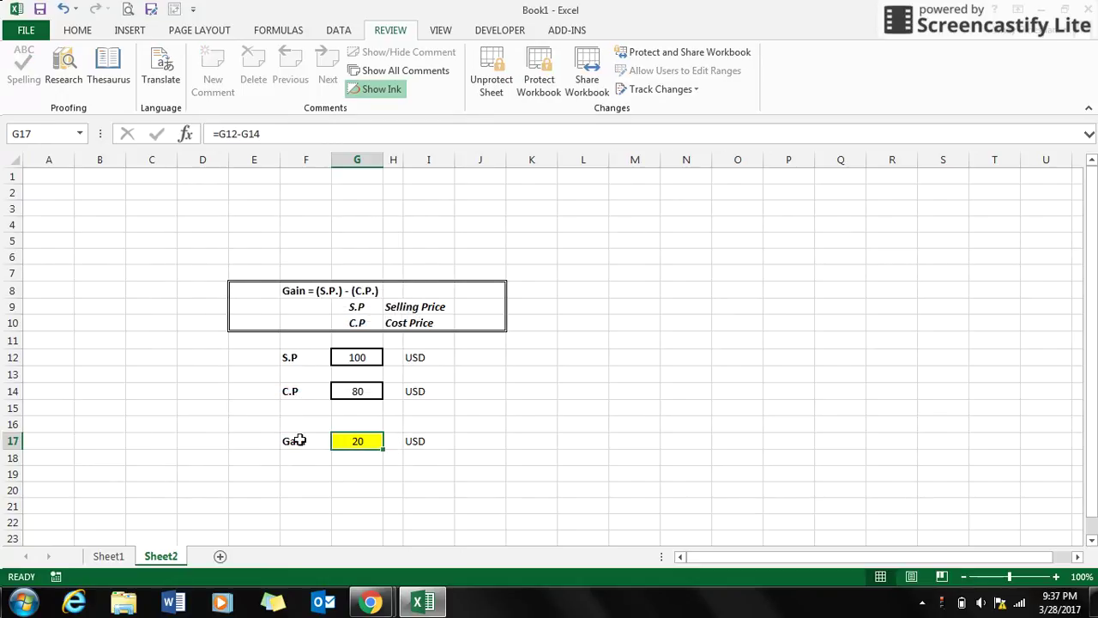
Confirm G17 refuses editing, then enter 120 as the S.P in G12.
double_click(364, 442)
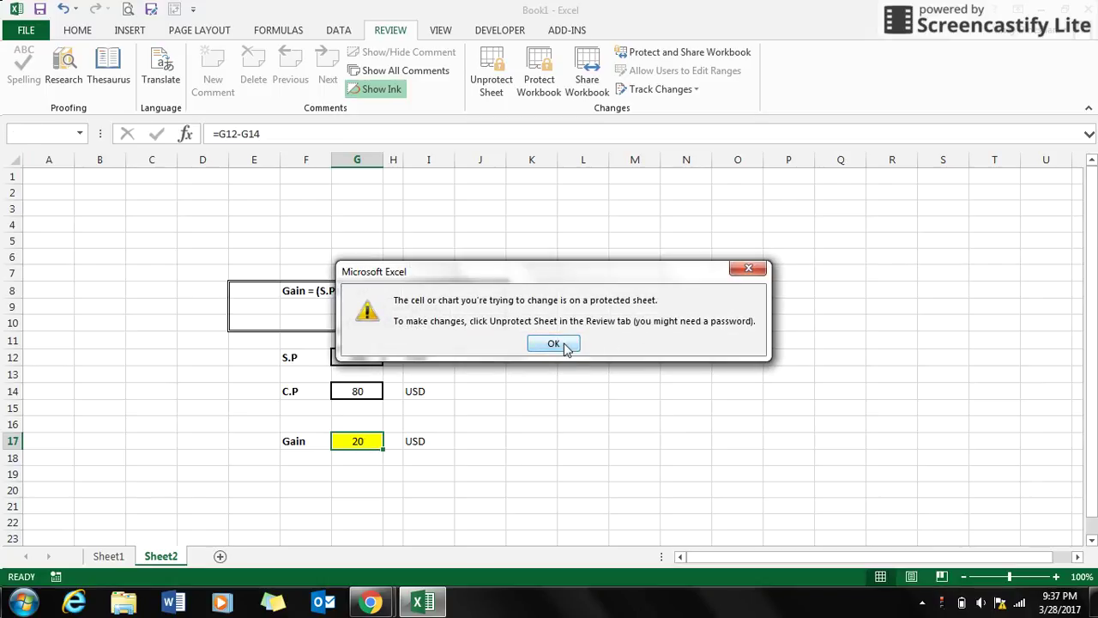
left_click(553, 343)
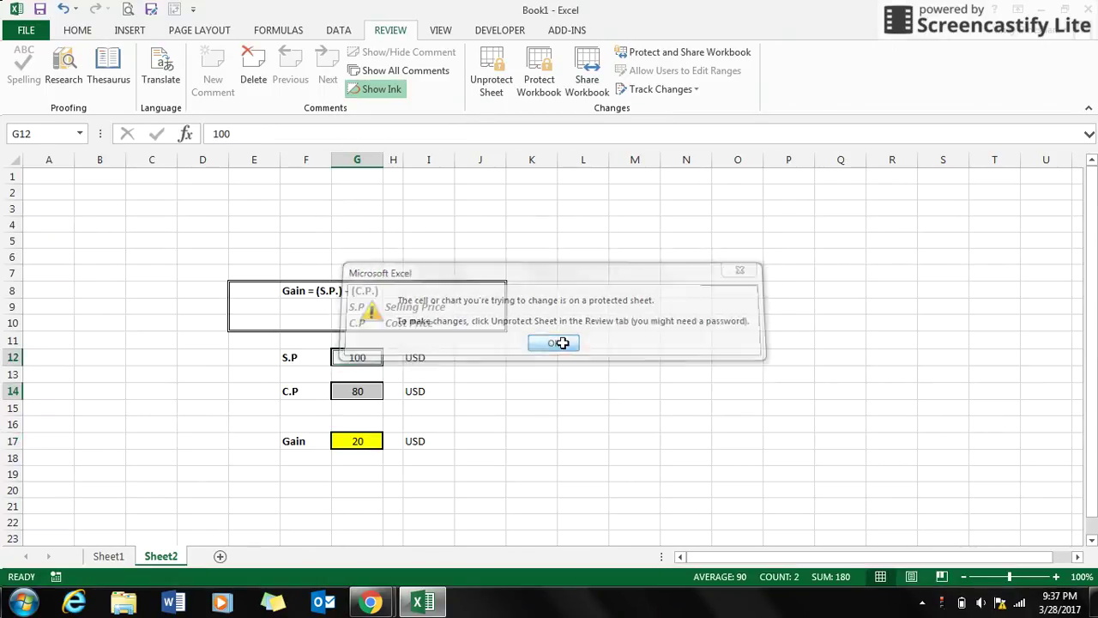
left_click(359, 357)
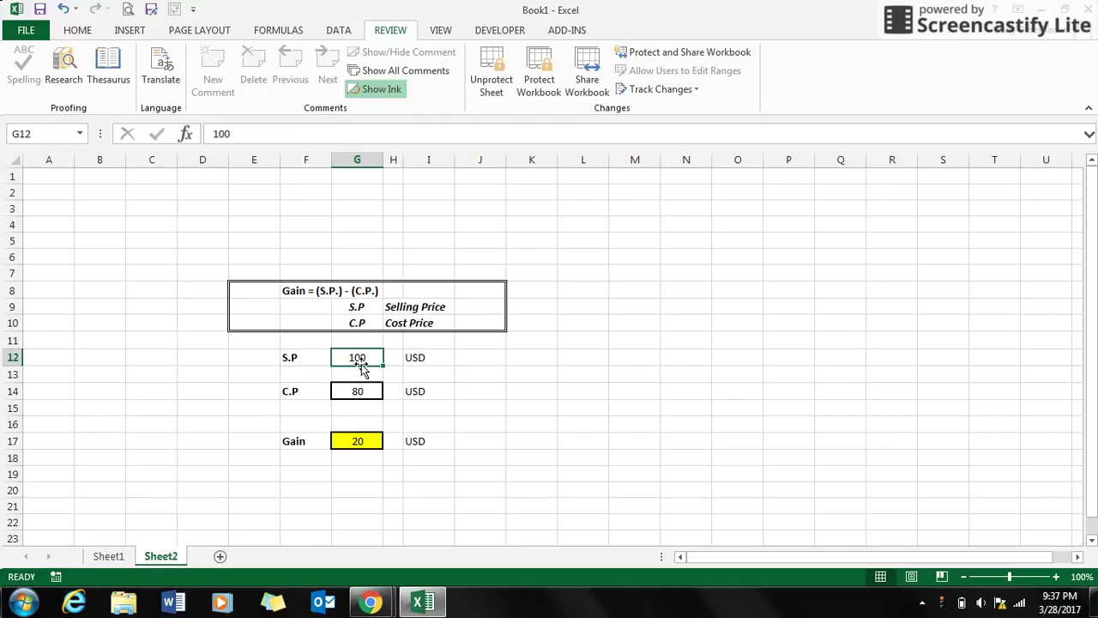
type("120")
key("Return")
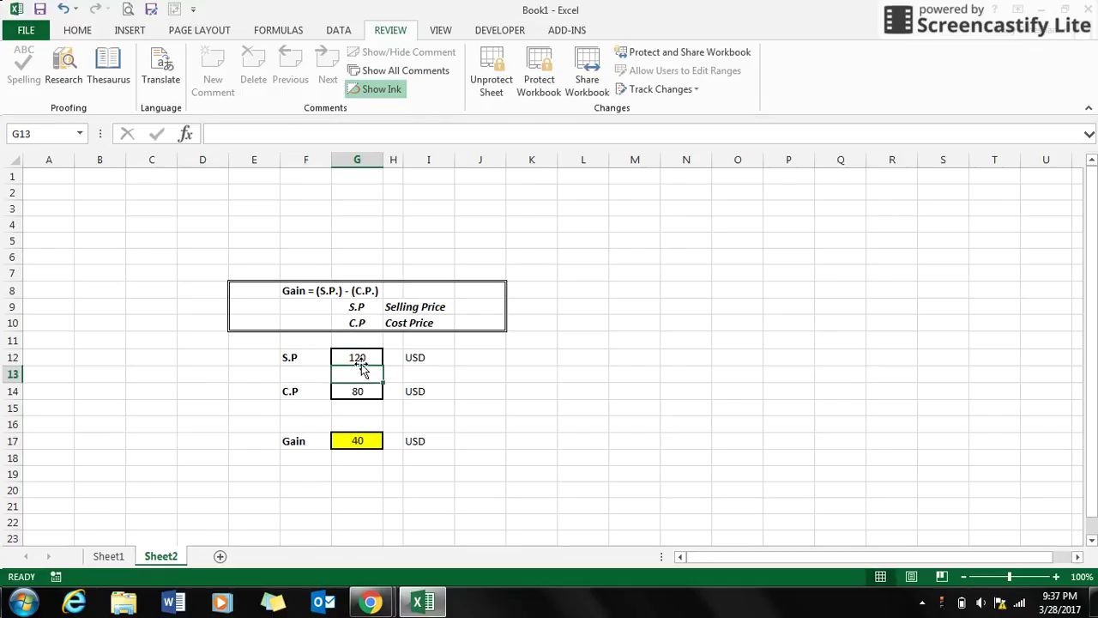
Check again that the recalculated Gain cell G17 (40) stays locked against edits.
left_click(343, 439)
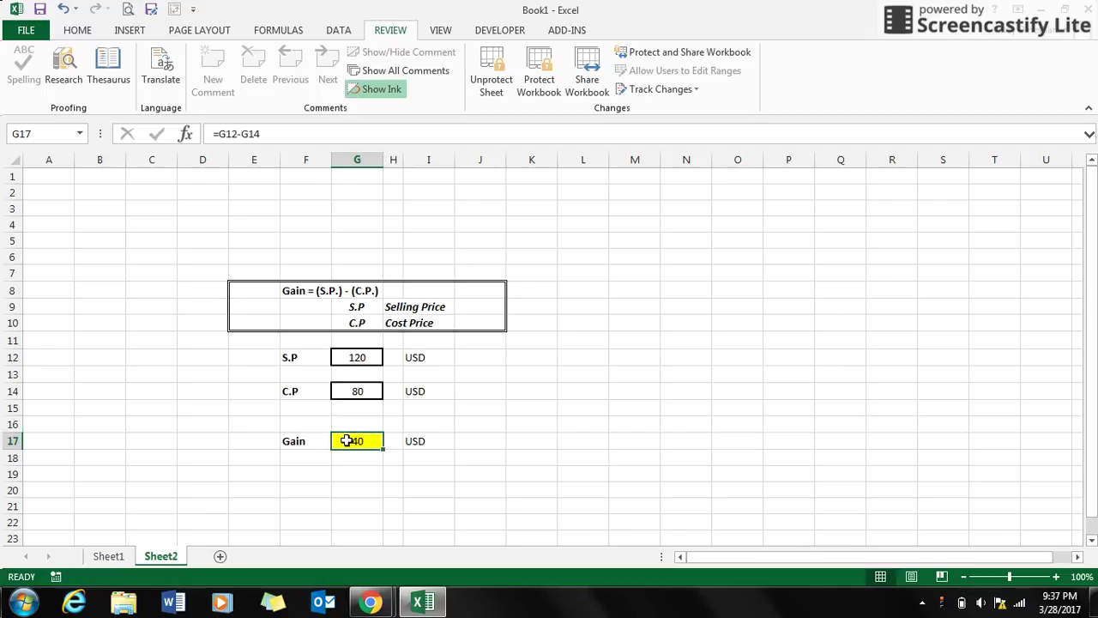
double_click(343, 439)
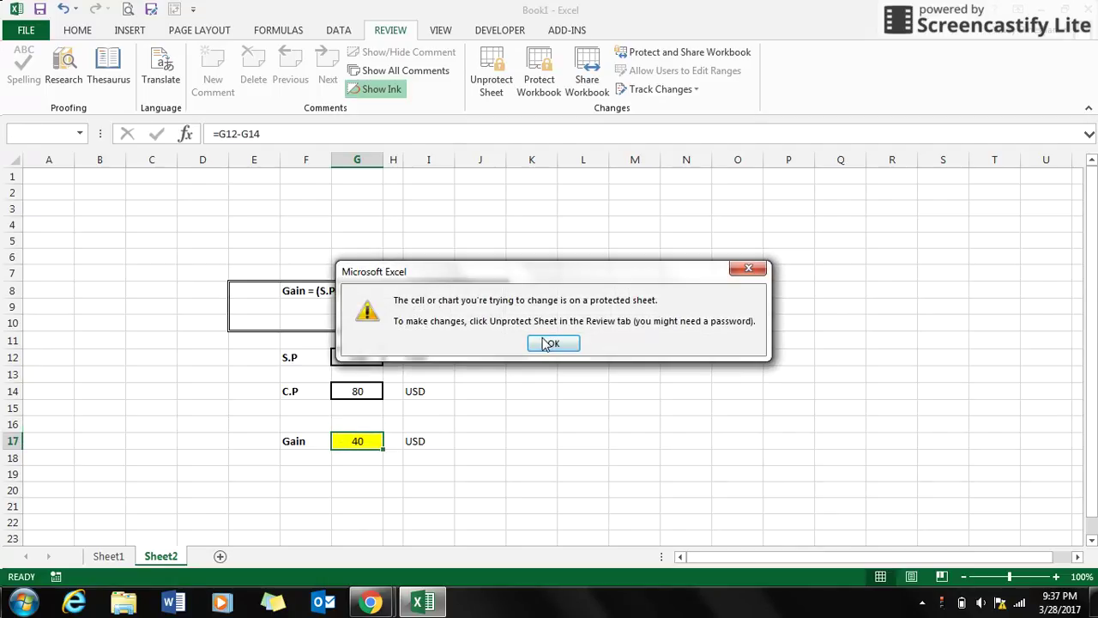
left_click(553, 343)
left_click(509, 413)
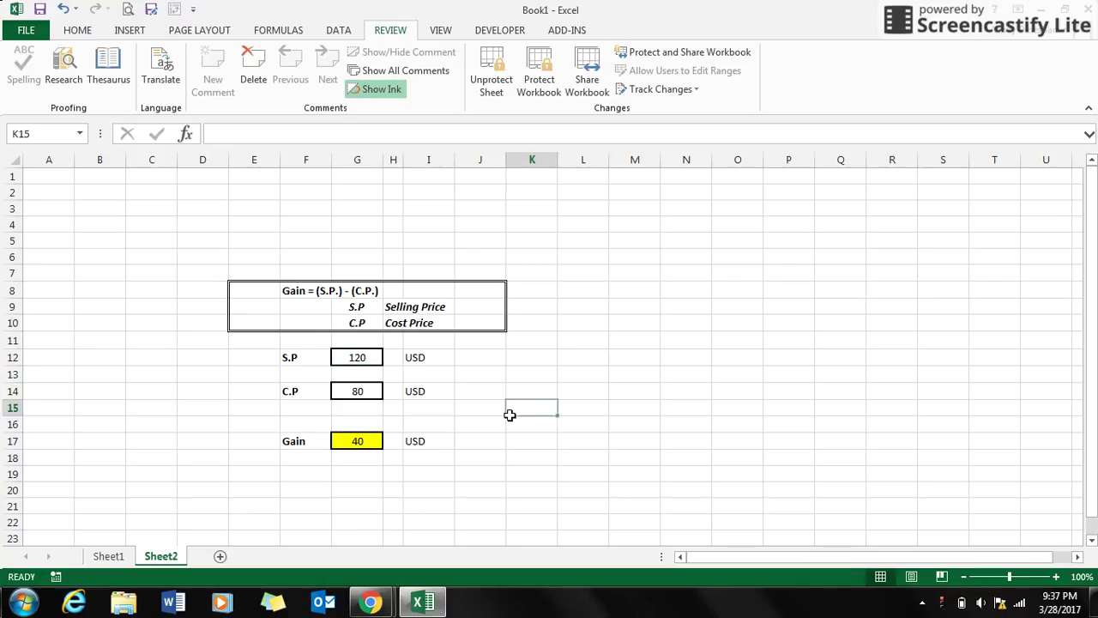